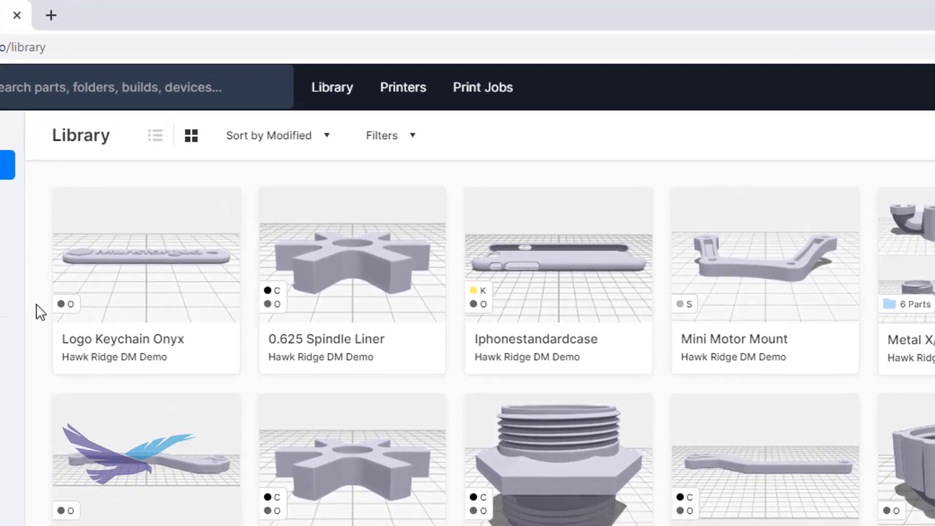
Step: Look through the library parts' materials and the Metal X/X7 Demo folder's contents, and return to the full library
mouse_move(61, 313)
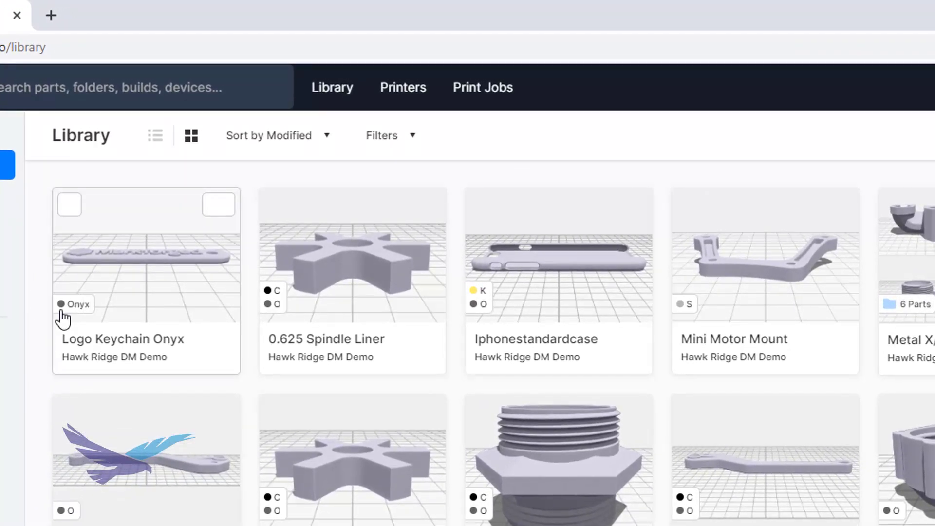
mouse_move(282, 319)
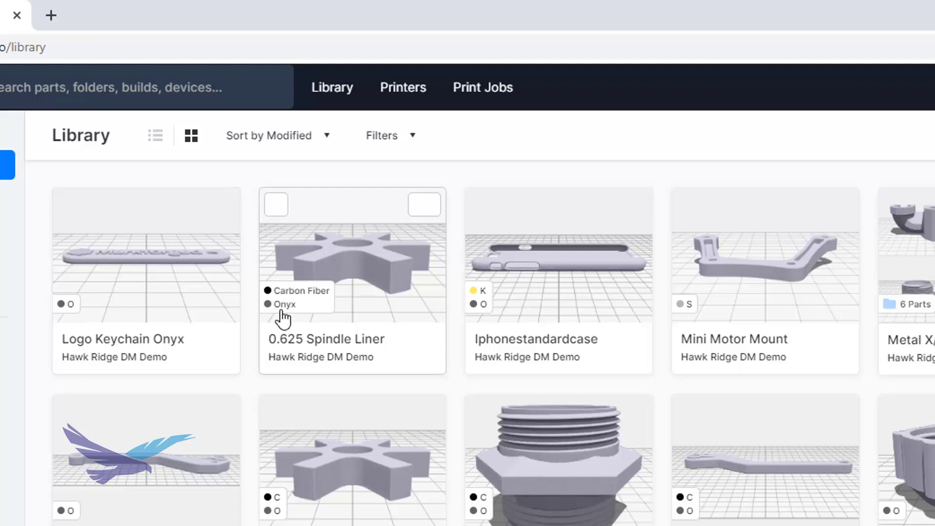
mouse_move(487, 319)
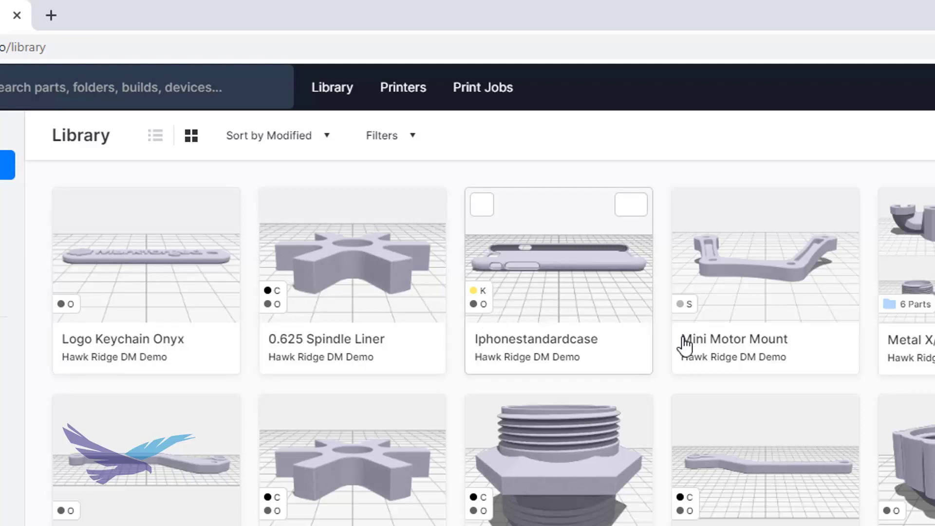
mouse_move(689, 324)
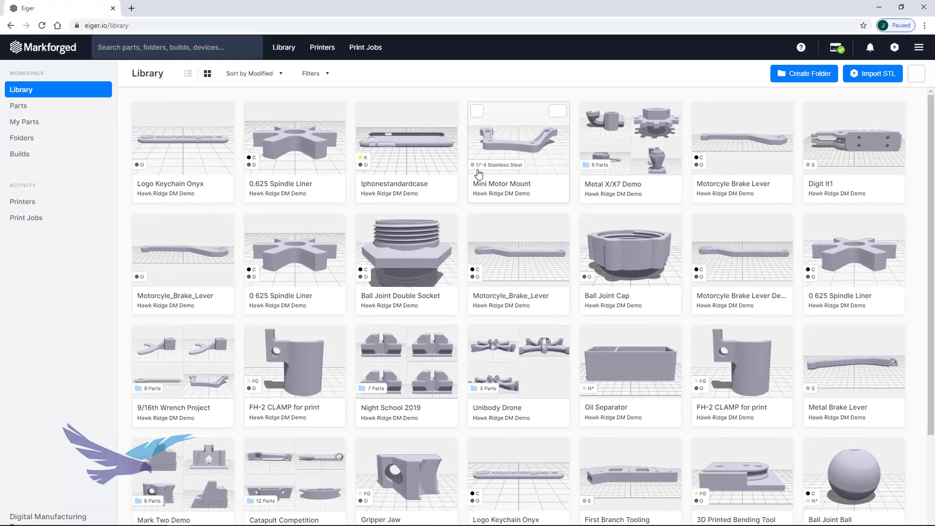
click(646, 172)
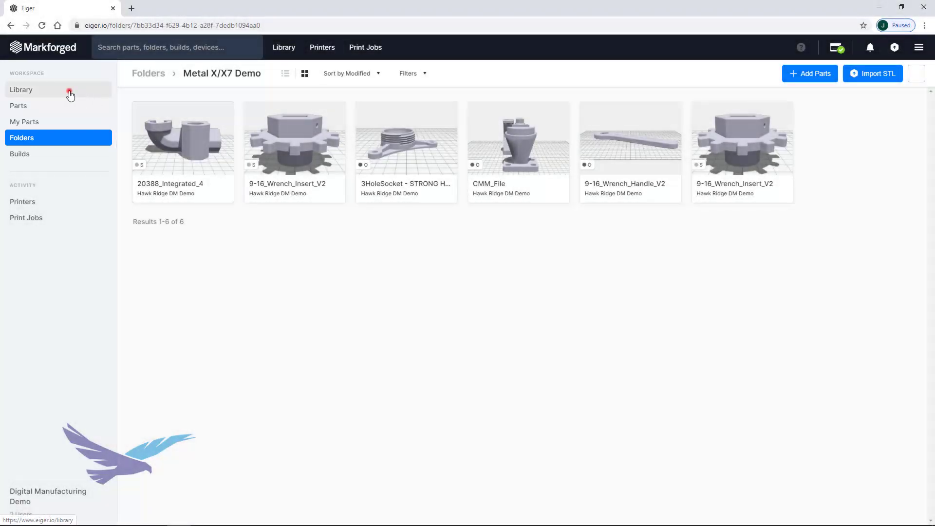
click(70, 93)
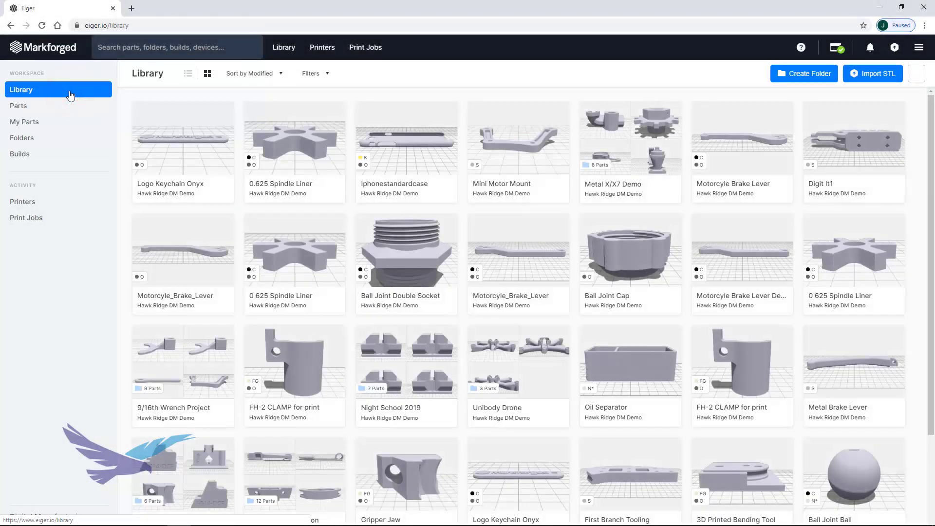
Step: Check the library's filter by user and the list of printers with their status
click(312, 74)
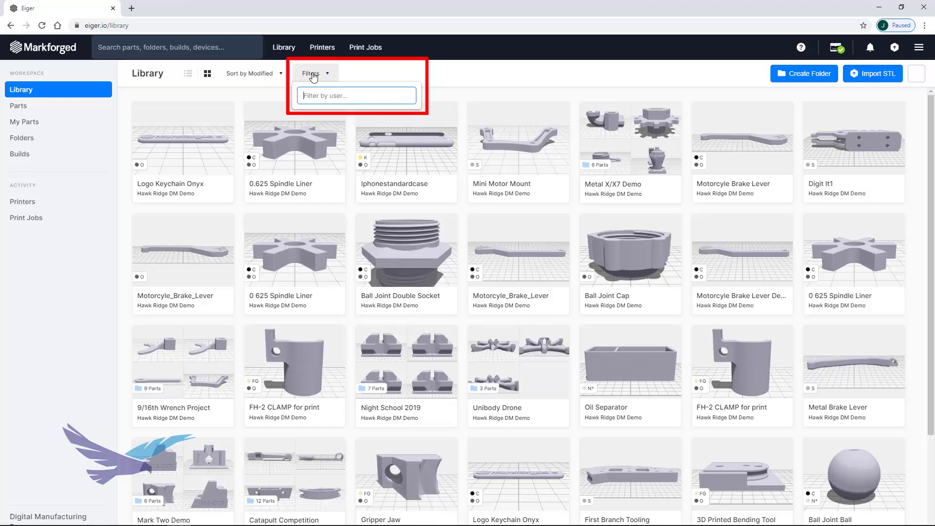
click(314, 74)
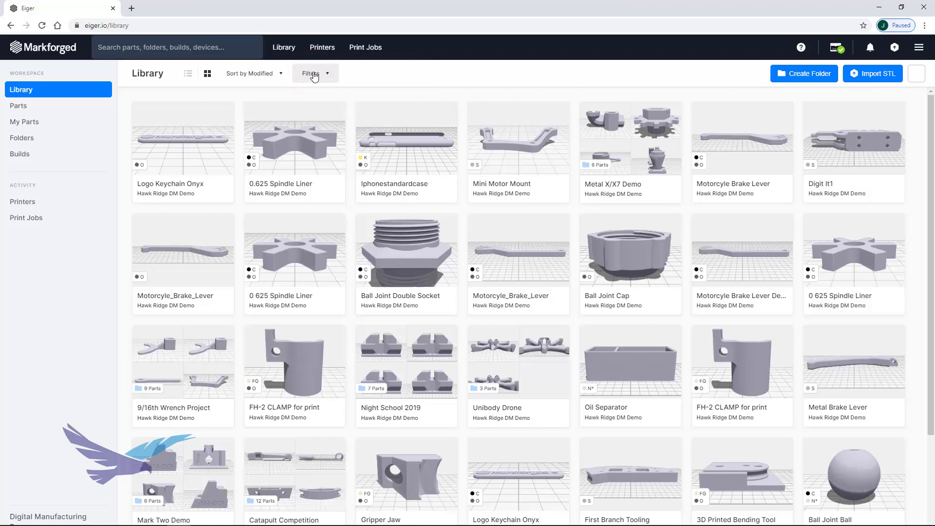
click(844, 52)
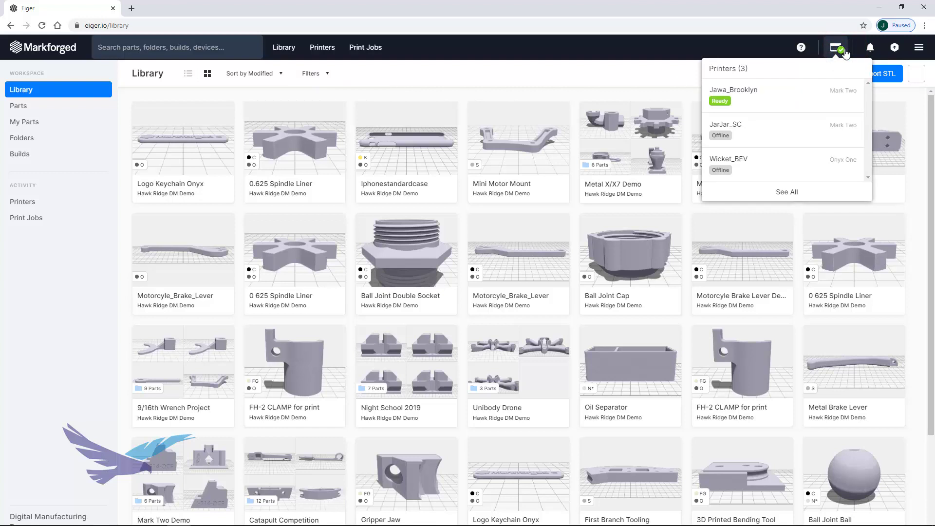
click(845, 52)
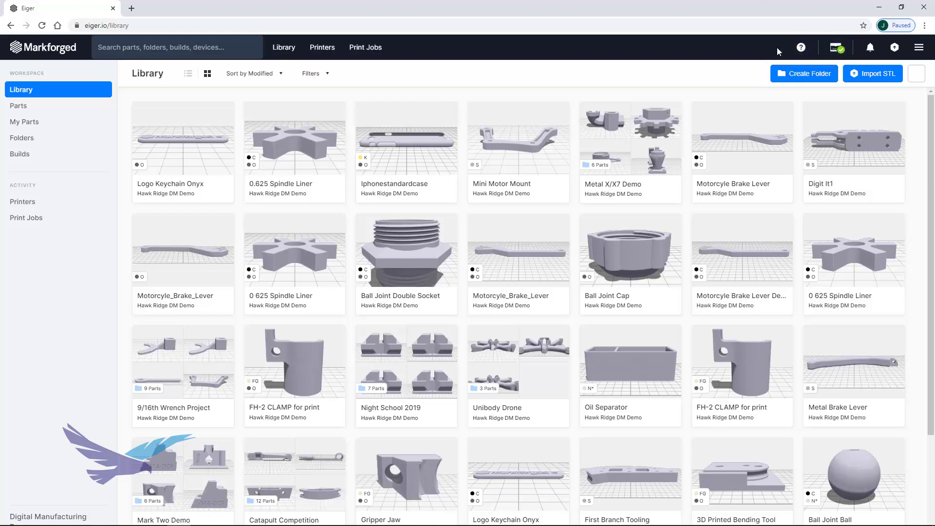
Step: Import Motorcycle Brake Lever.STL as a new part named Motorcycle Brake Lever in All Parts (Default)
click(862, 77)
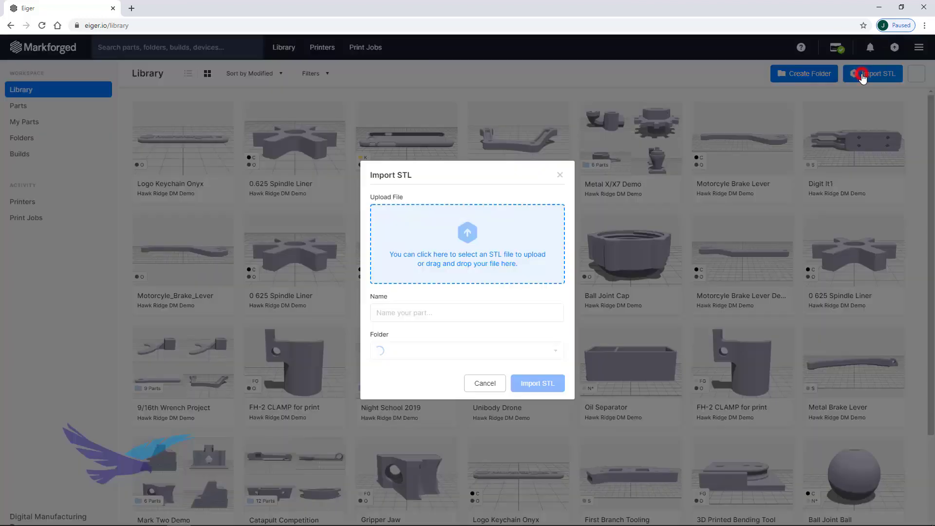
click(544, 244)
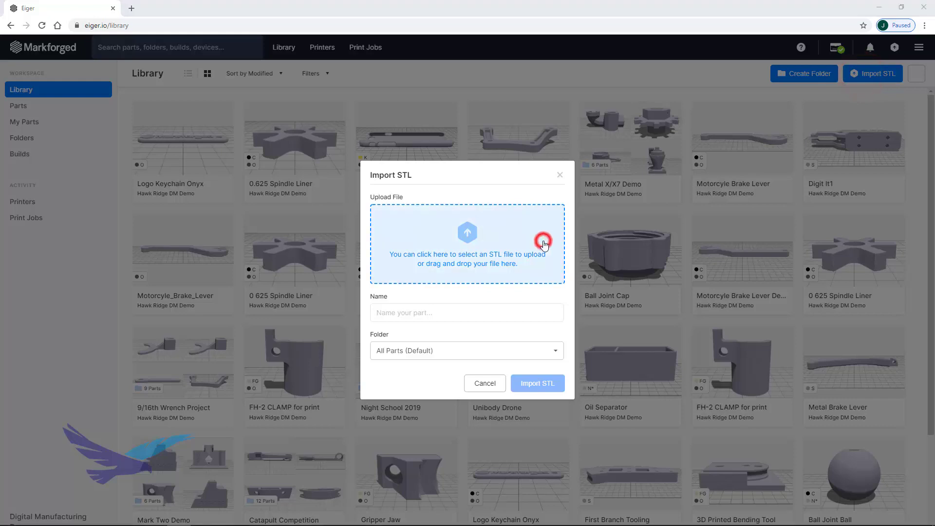
click(262, 69)
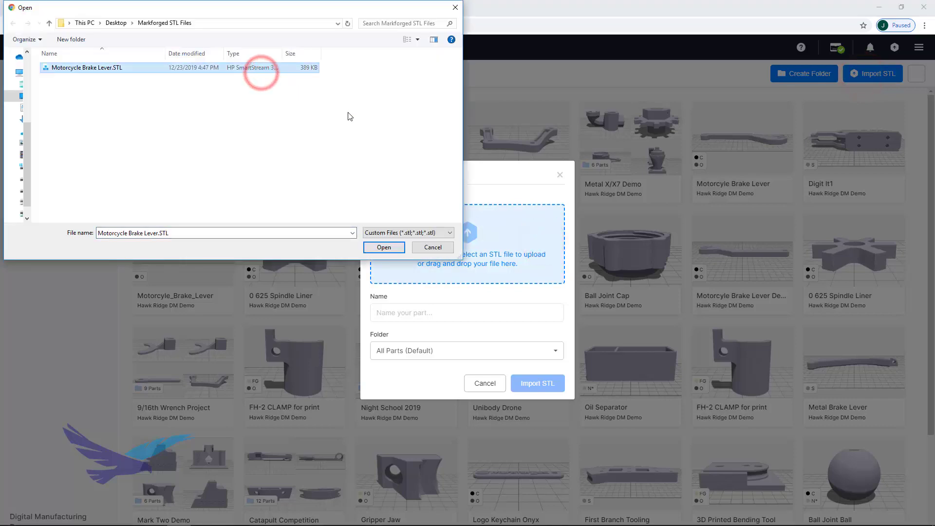
click(389, 249)
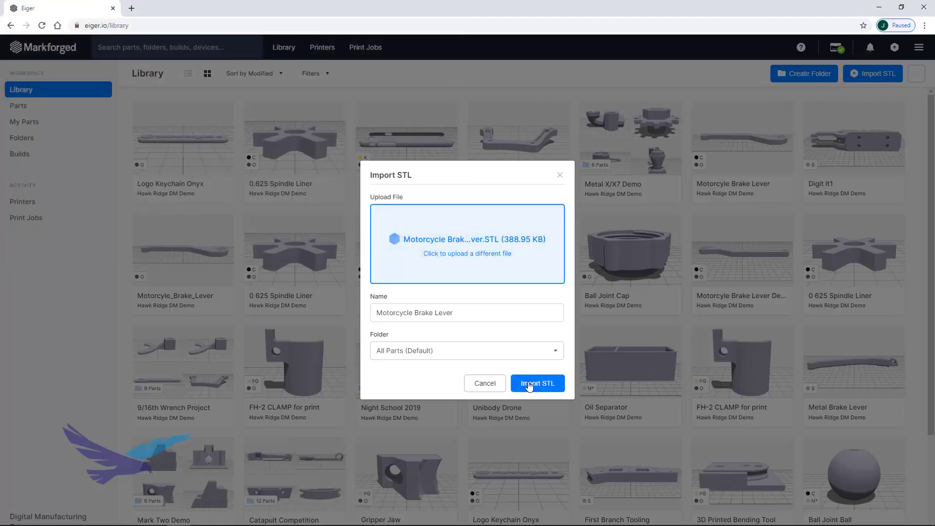
click(531, 384)
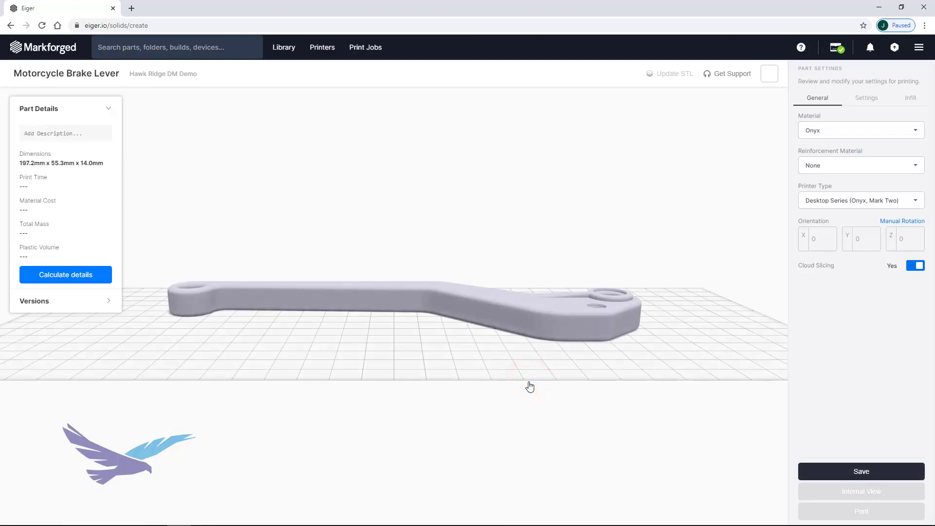
Step: Reorient the brake lever on the print bed by picking its faces, ending at X 0, Y 0, Z 180
drag(445, 198, 449, 253)
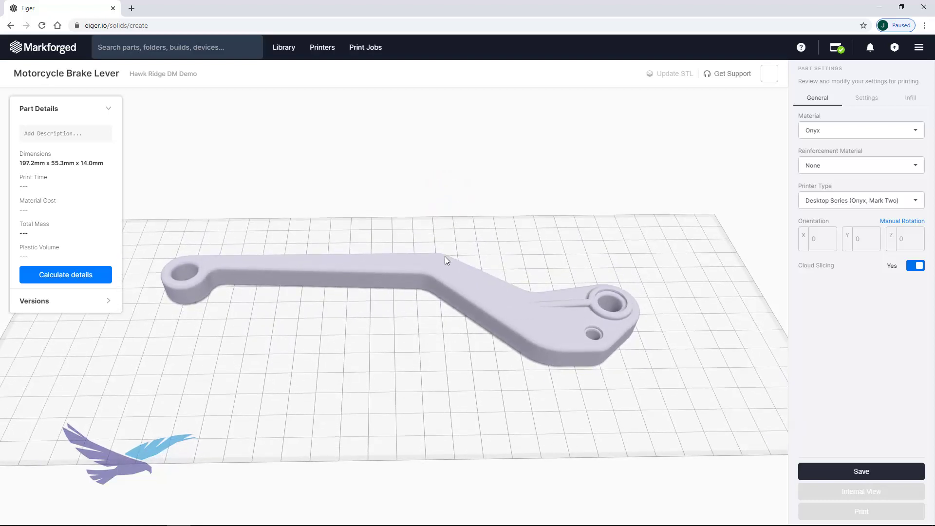
click(438, 268)
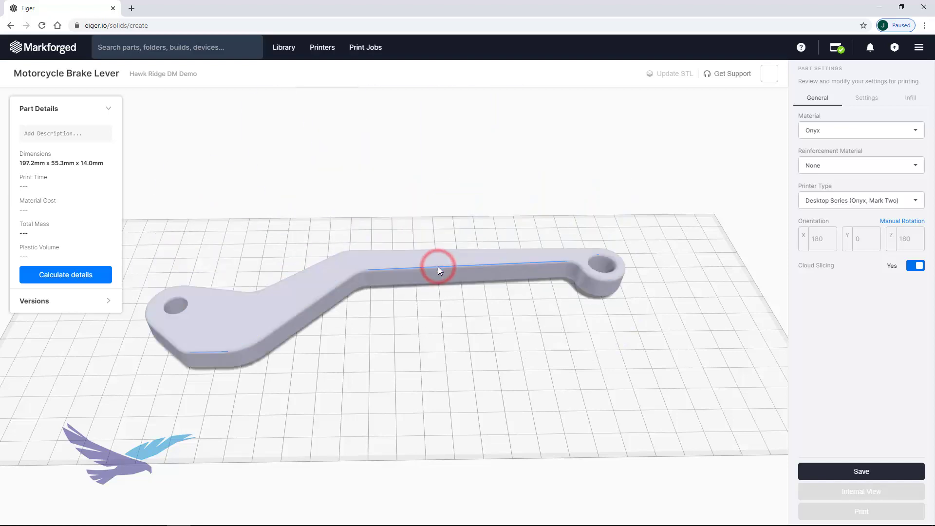
click(387, 254)
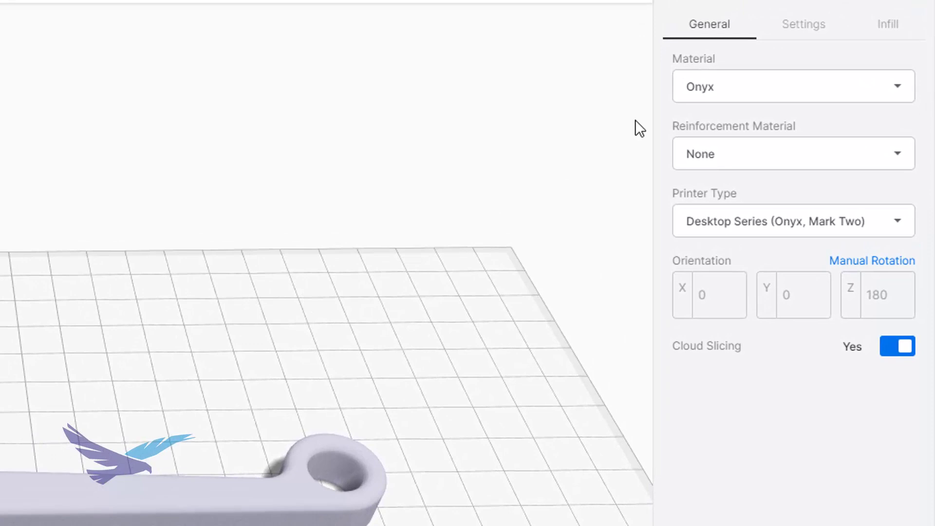
Step: Review the material and reinforcement options, and set the printer type to Industrial Series (X3, X5, X7)
click(894, 87)
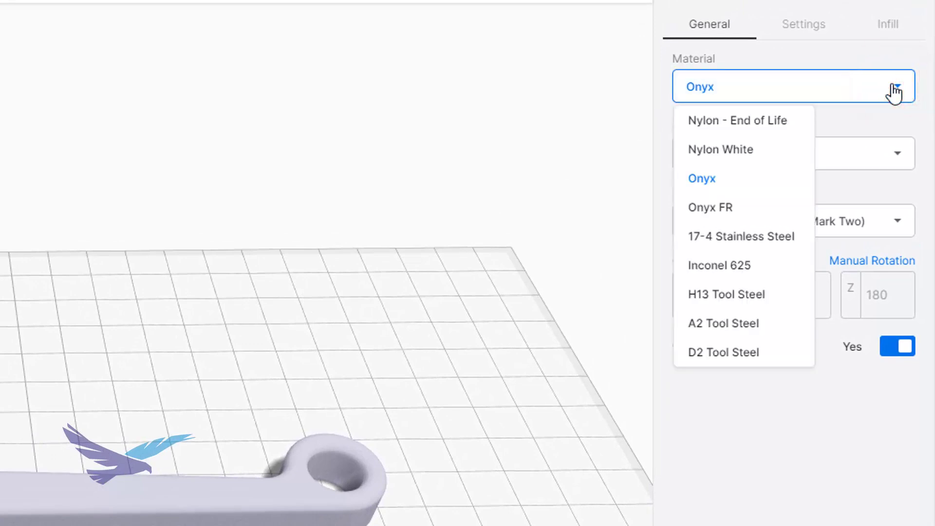
click(894, 87)
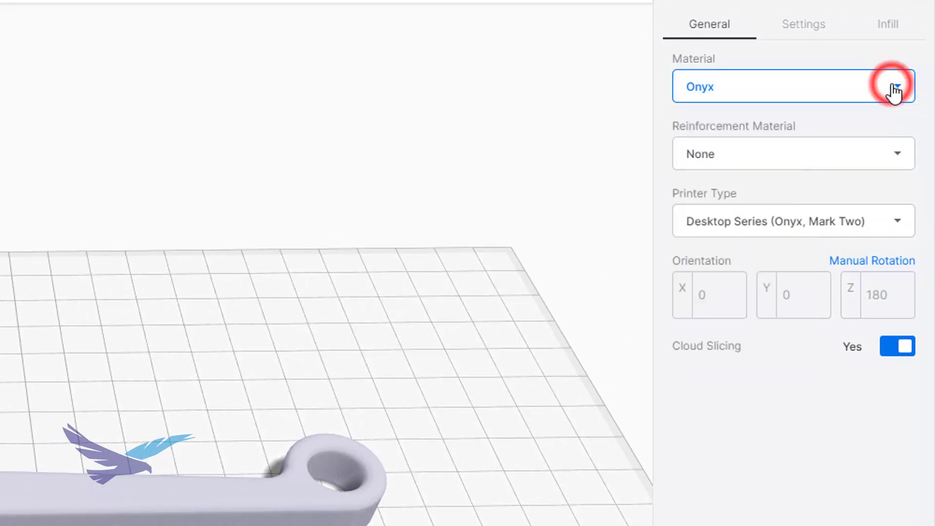
click(899, 154)
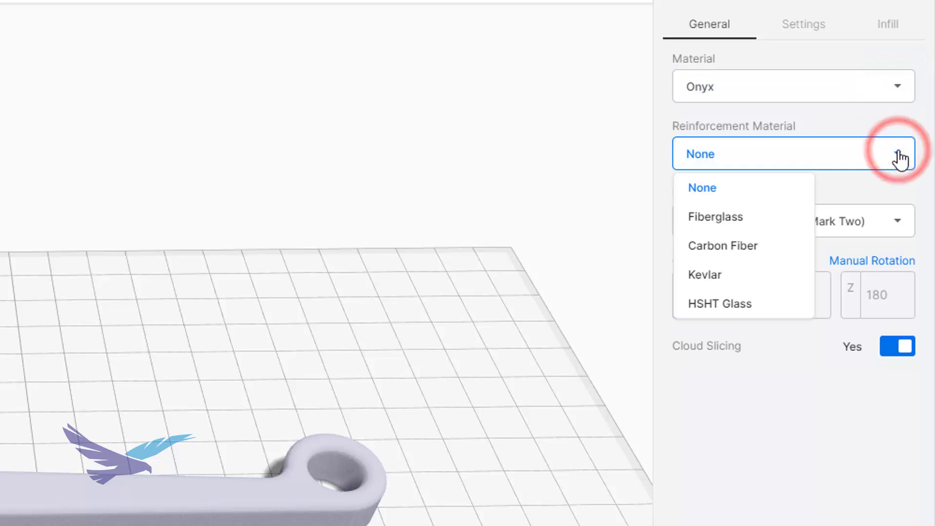
click(899, 155)
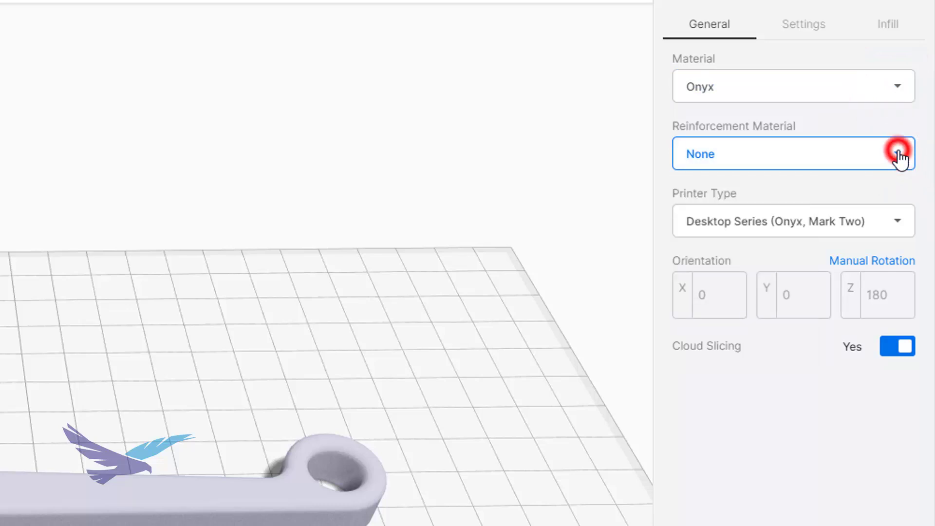
click(901, 223)
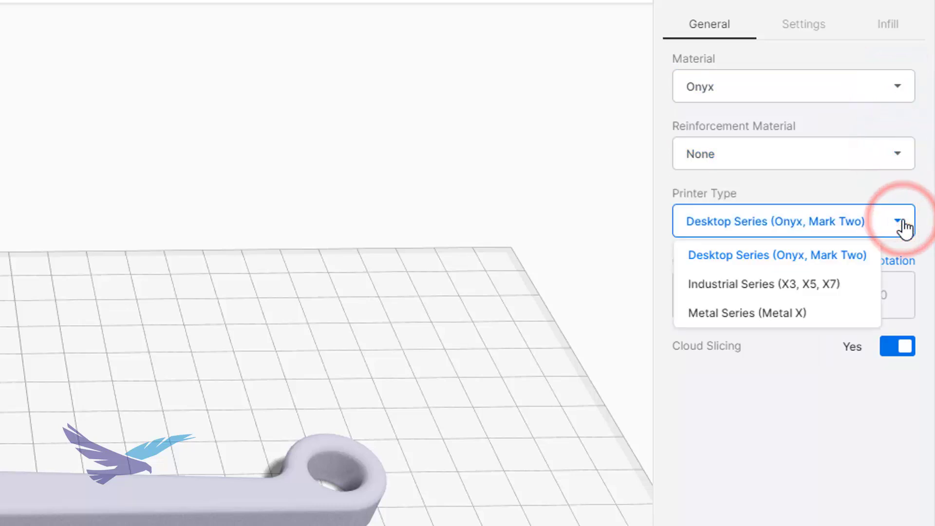
click(827, 285)
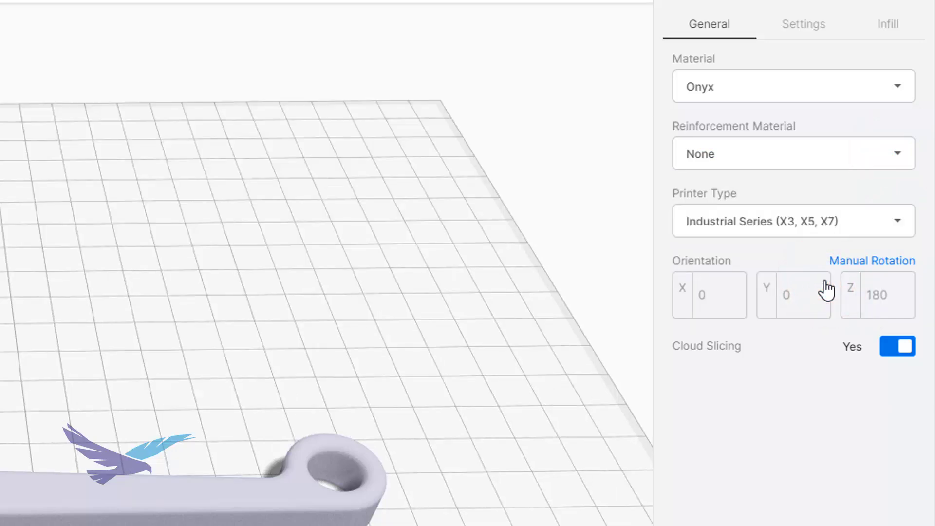
Step: Review the brake lever's print settings and its layer height options
click(814, 33)
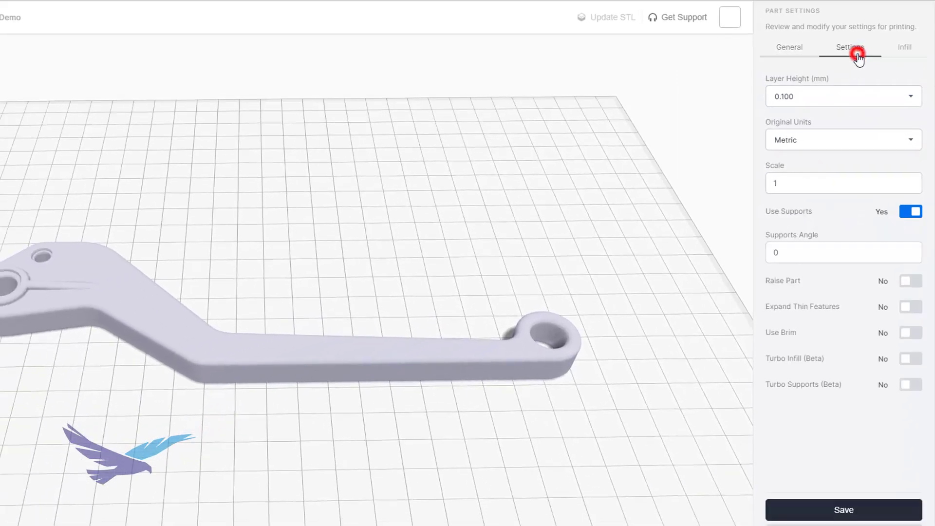
click(862, 57)
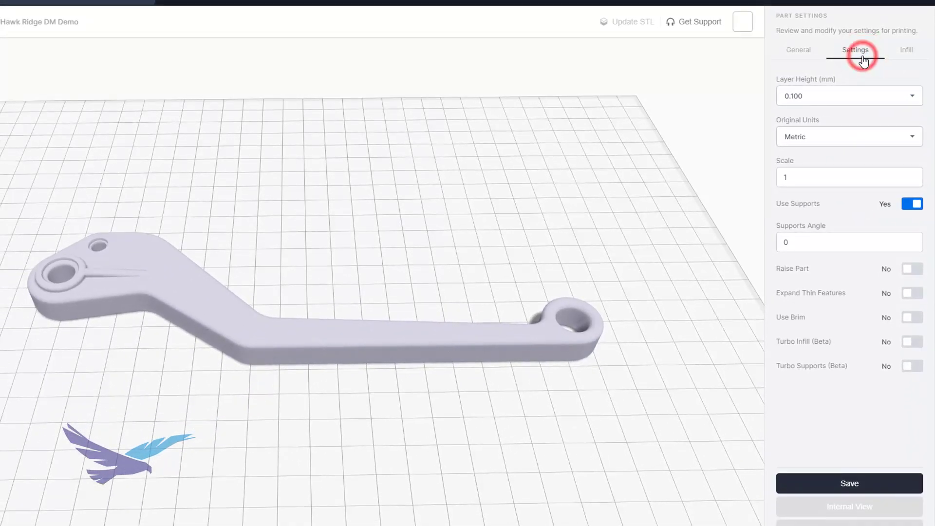
click(913, 96)
click(913, 95)
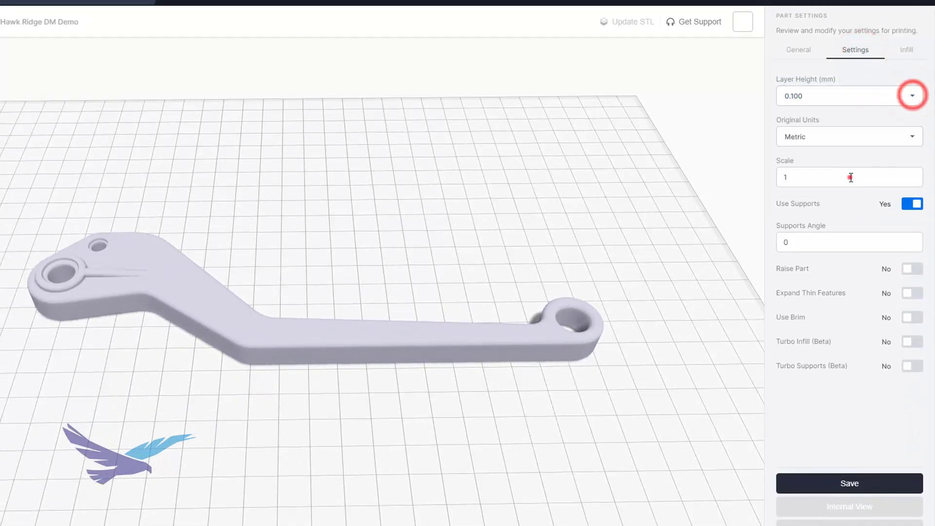
Step: Try a part scale of 1.5, and restore the scale to 1
click(851, 177)
text(.5)
key(BackSpace)
key(BackSpace)
key(BackSpace)
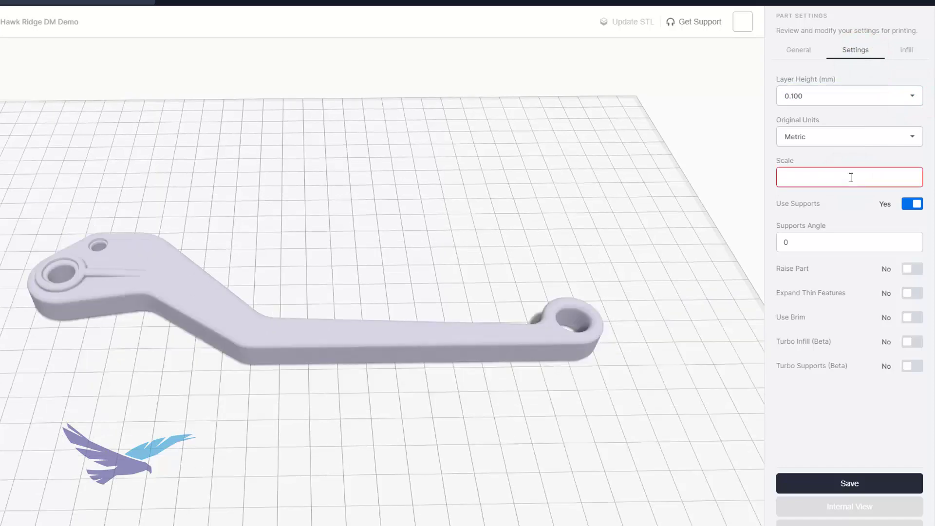
text(1)
Step: Review the infill settings and the available fill patterns for the brake lever
click(907, 50)
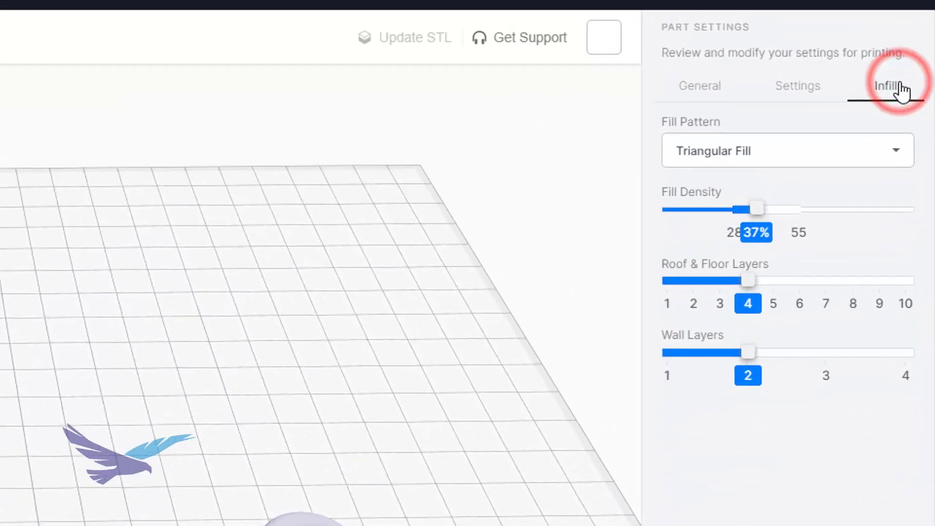
click(908, 154)
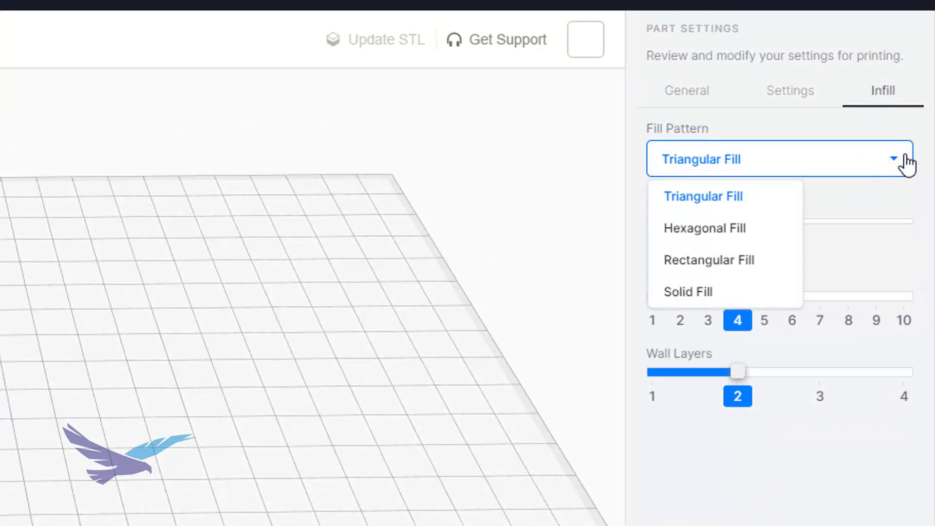
click(906, 160)
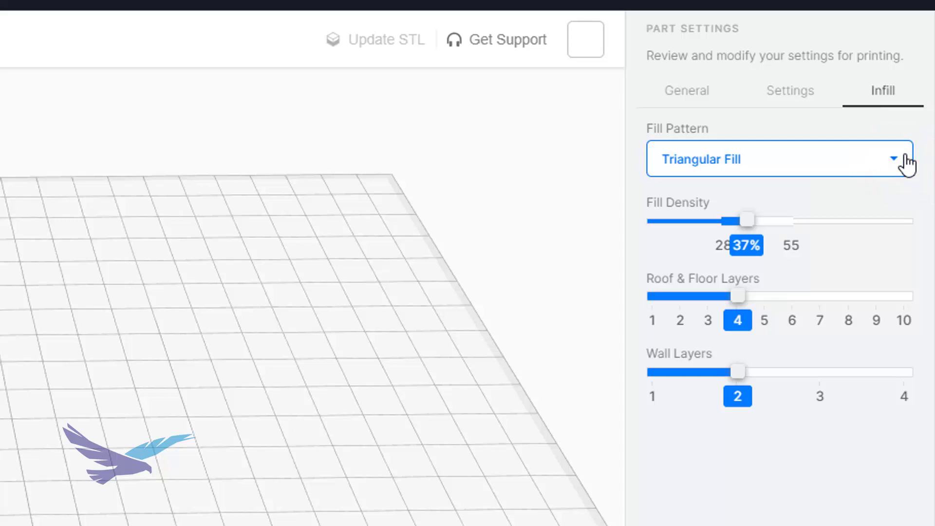
Step: Set the brake lever's reinforcement material to Carbon Fiber
click(709, 101)
click(892, 225)
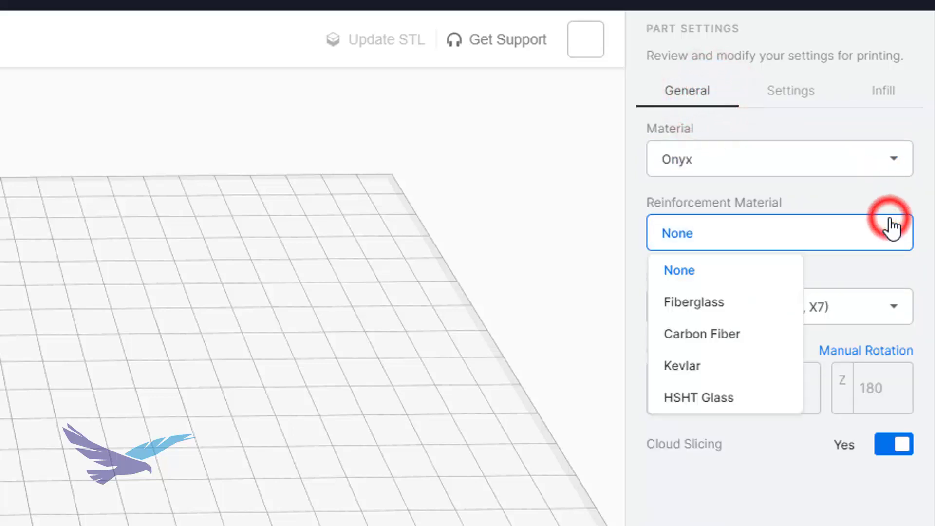
click(737, 334)
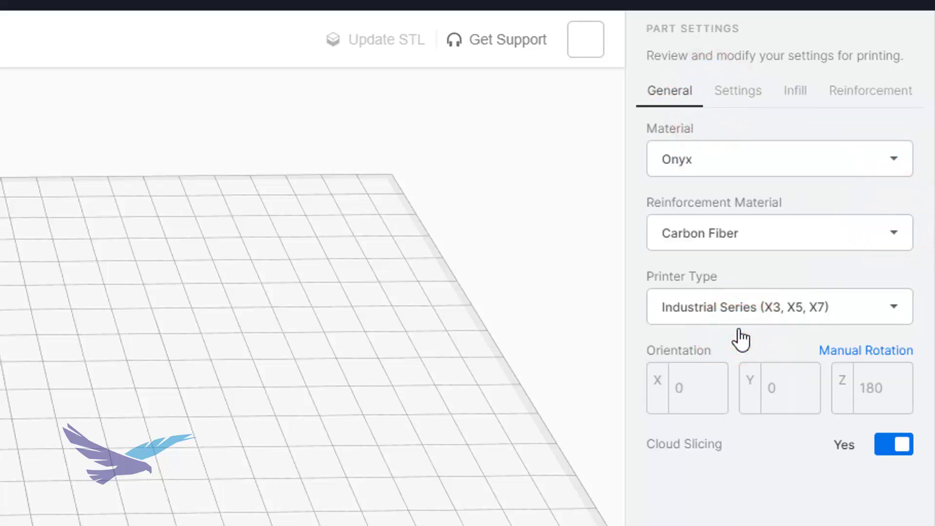
Step: Set the brake lever's fiber fill type to Concentric Fiber and save the part
click(899, 95)
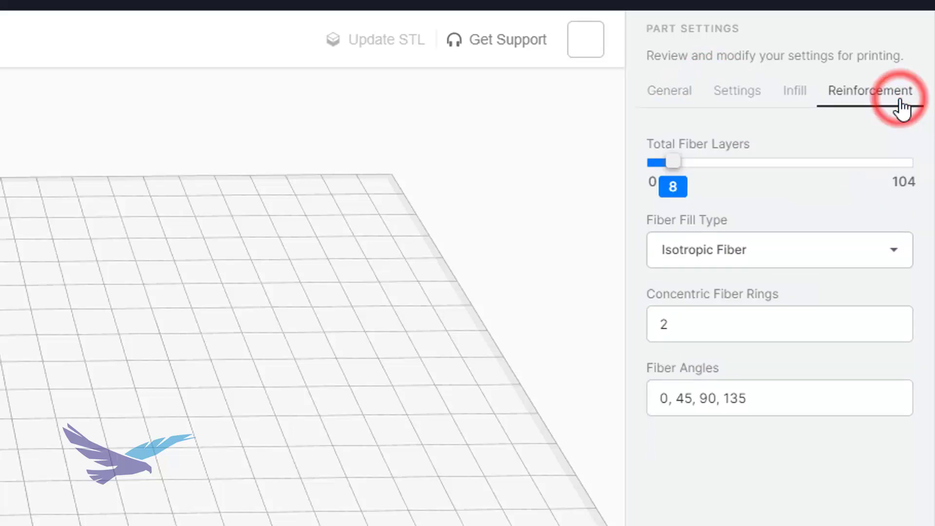
click(894, 252)
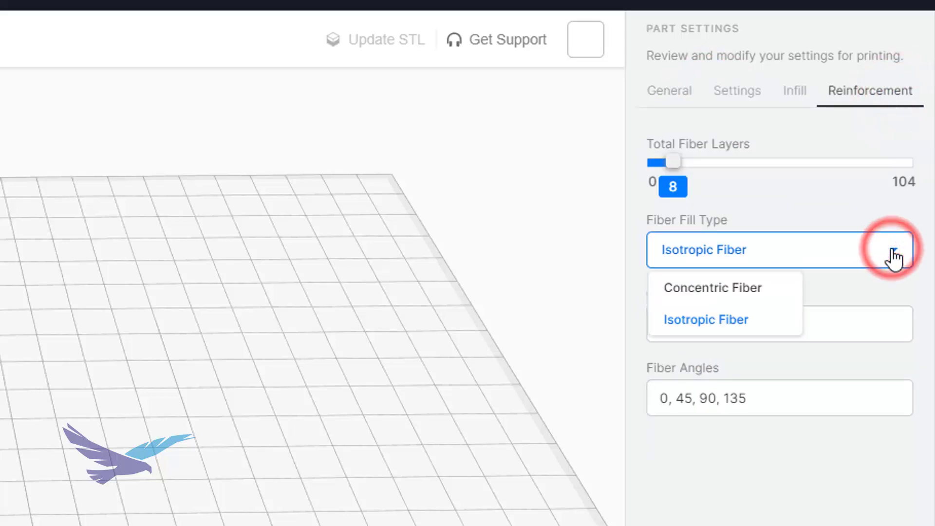
click(762, 293)
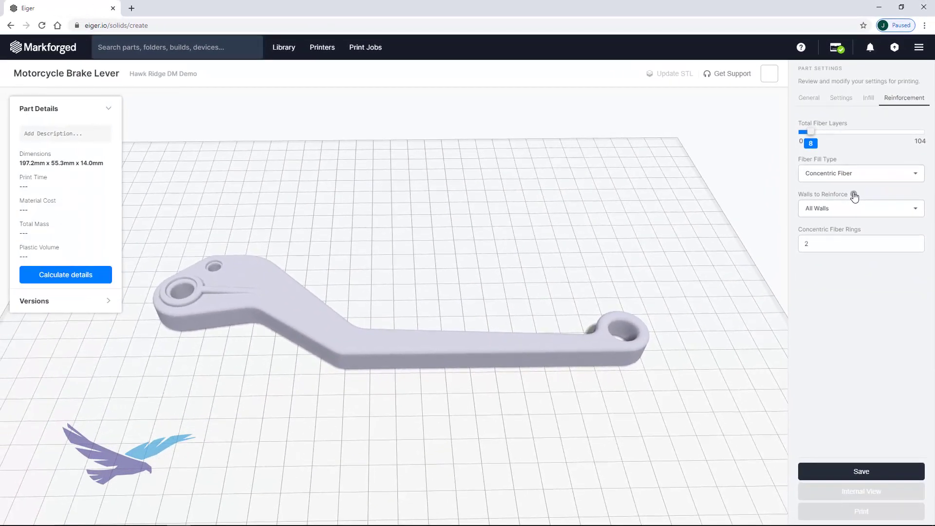
click(899, 472)
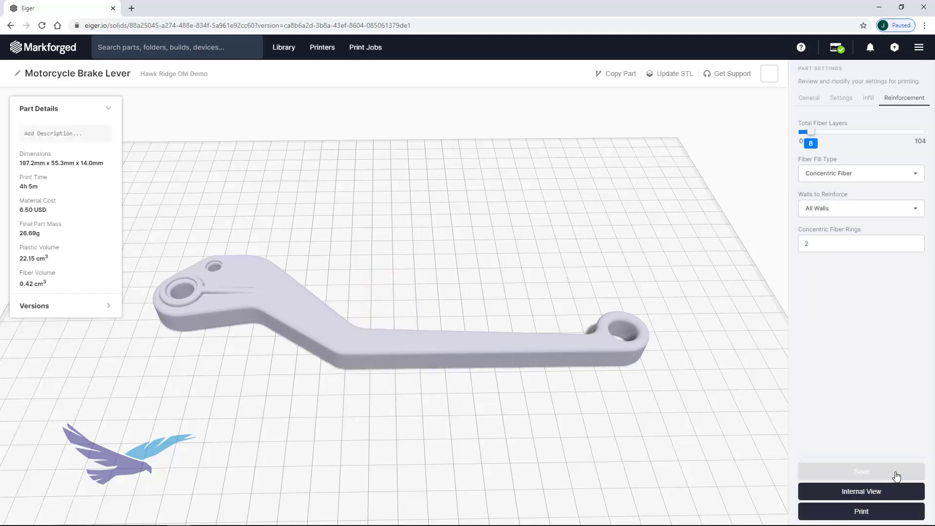
Step: Open the brake lever's internal view and extend the upper carbon fiber group down over more of the layers beneath it
click(875, 491)
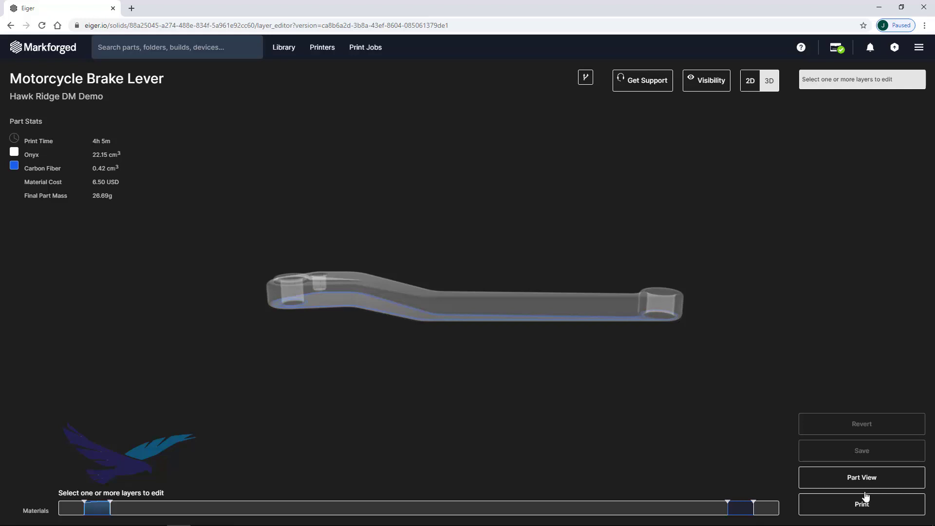
drag(728, 507, 593, 508)
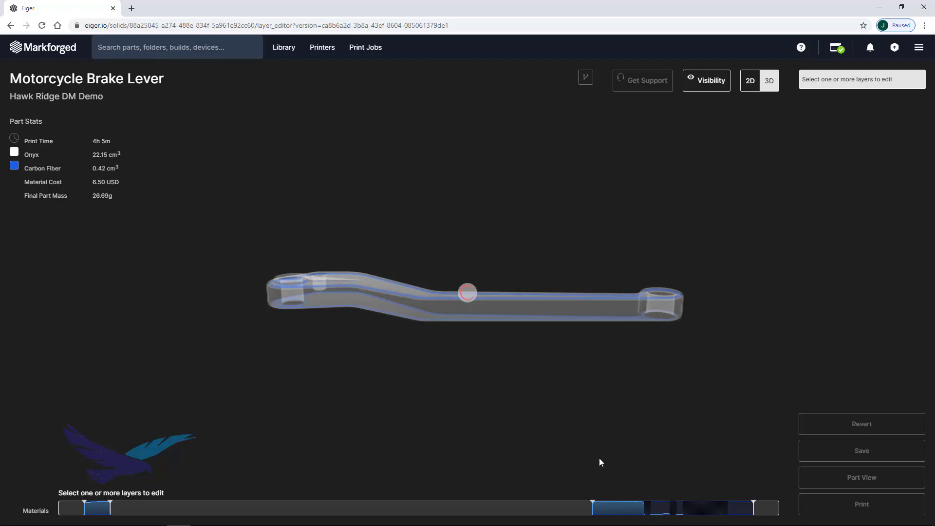
Step: Create a fiber group on layers 37–53 with Concentric Fiber reinforcing Inner Holes Only
drag(292, 515, 397, 516)
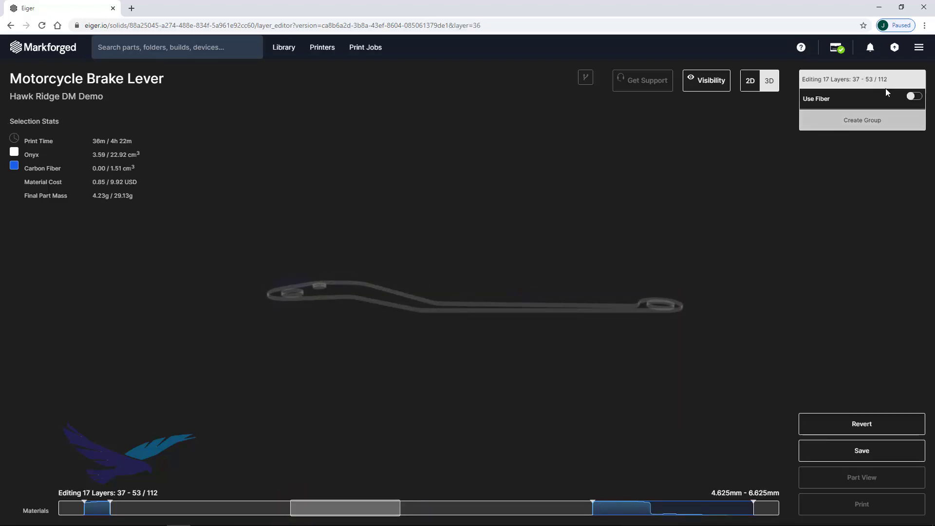
click(914, 96)
click(921, 136)
click(898, 169)
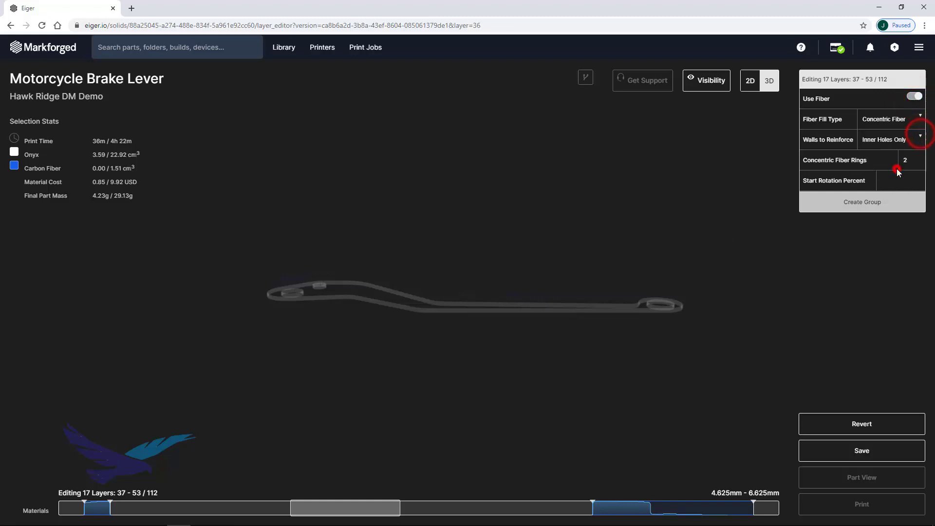
click(884, 204)
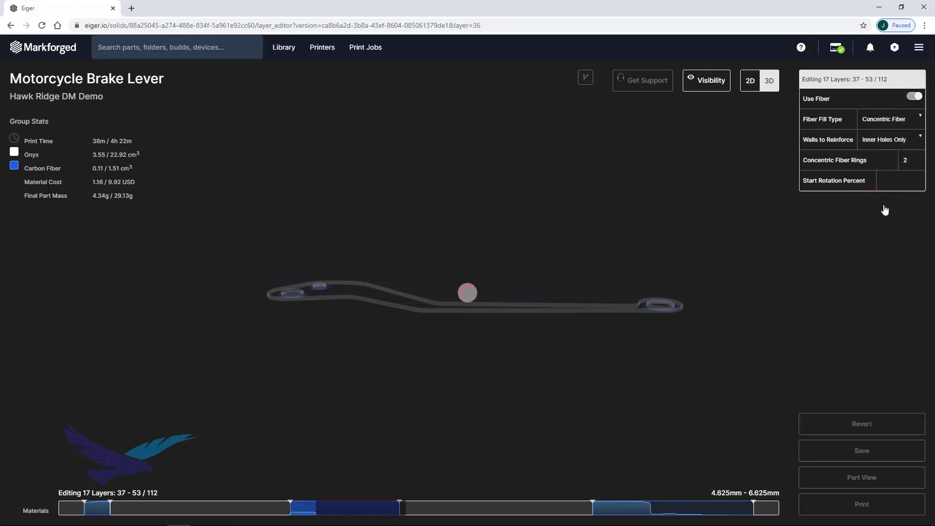
Step: Examine the brake lever's fiber and infill layer by layer in 2D, from layer 37 up to layer 63
click(750, 81)
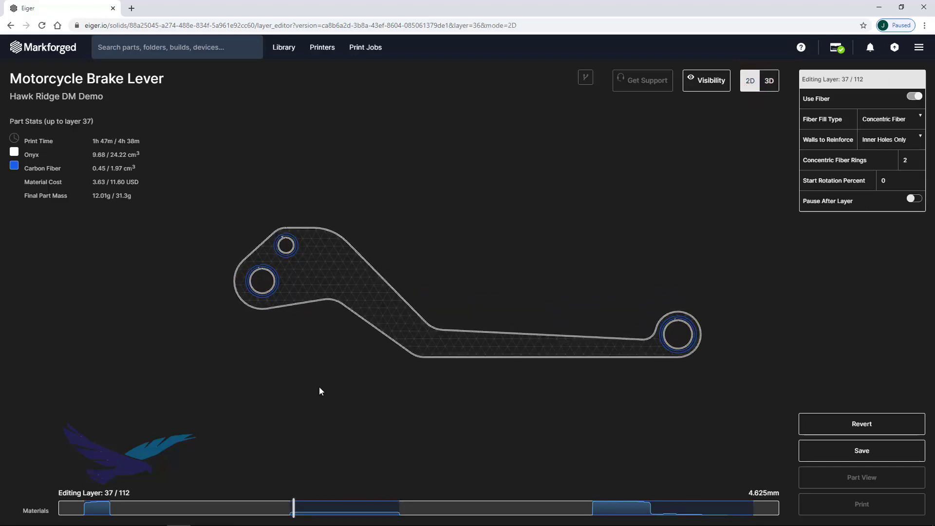
drag(296, 521, 430, 517)
drag(448, 516, 463, 516)
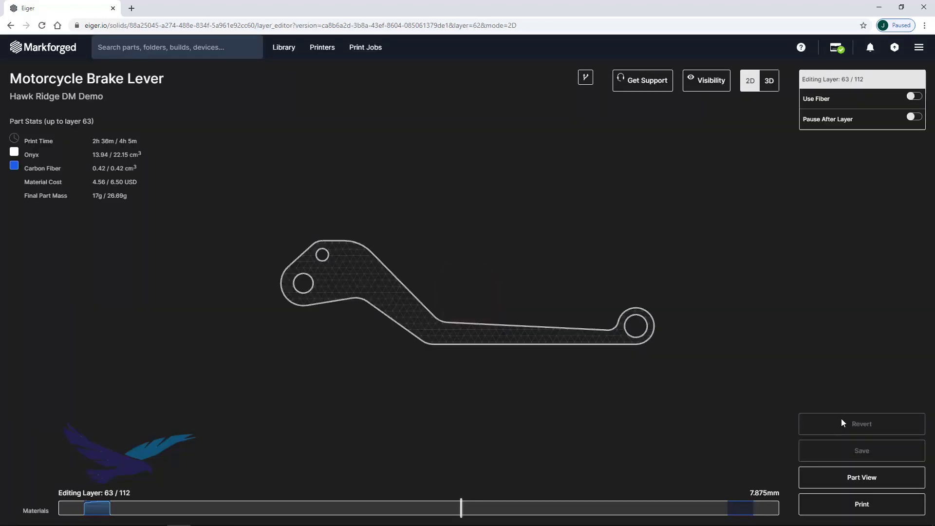
Step: Start a print build from the brake lever and add two more copies of the carbon fiber lever to it
click(863, 507)
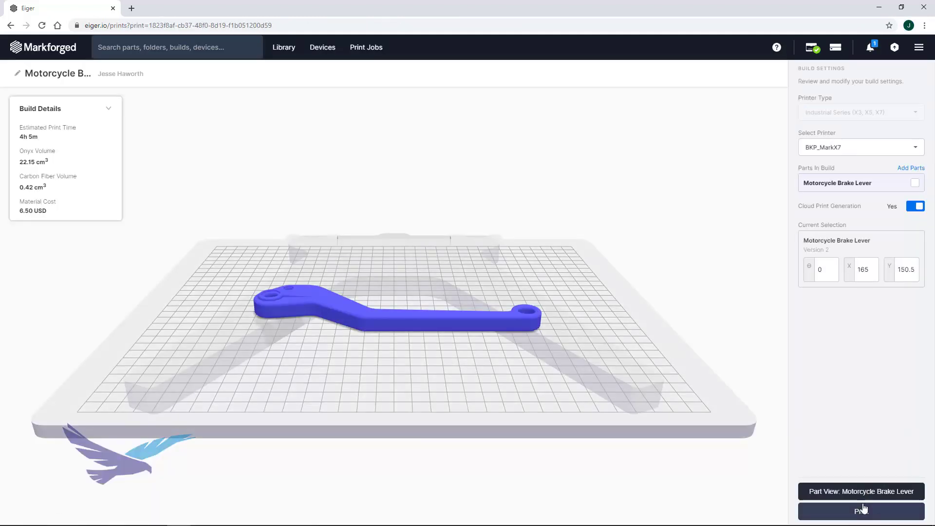
click(573, 271)
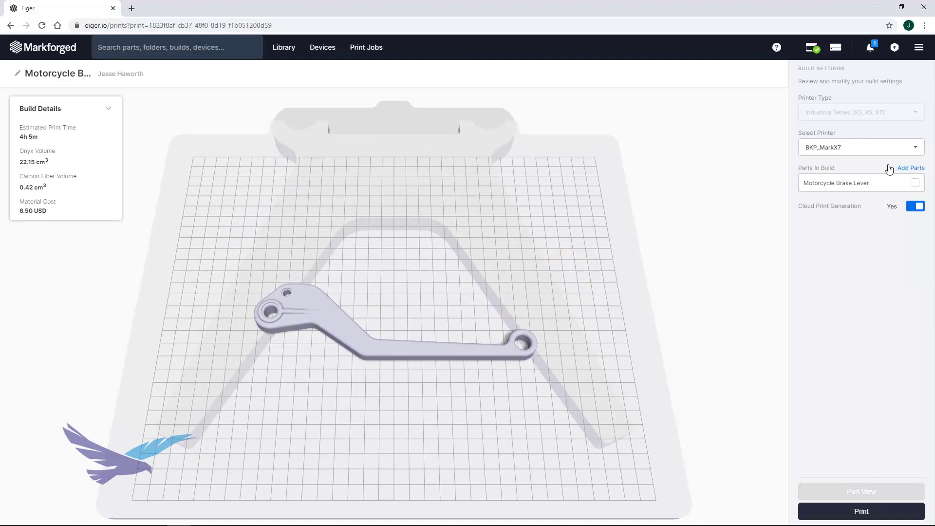
click(906, 168)
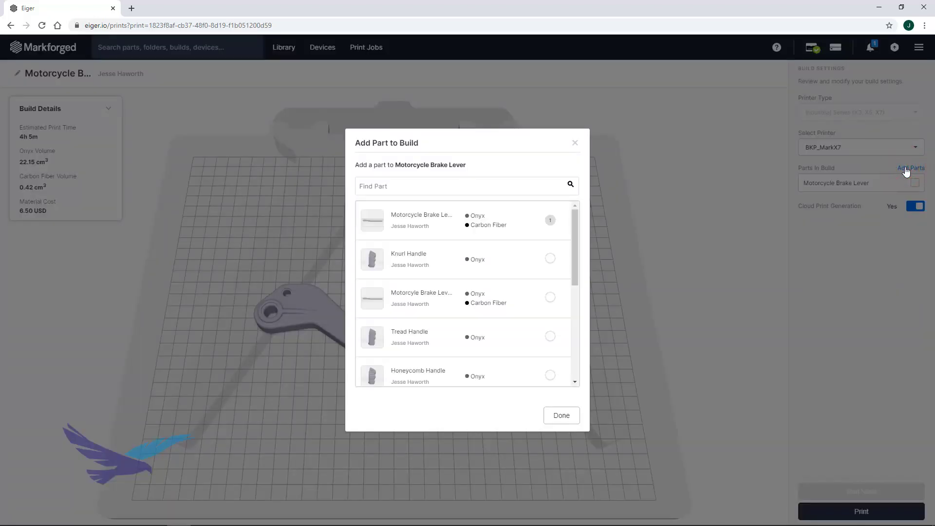
click(504, 228)
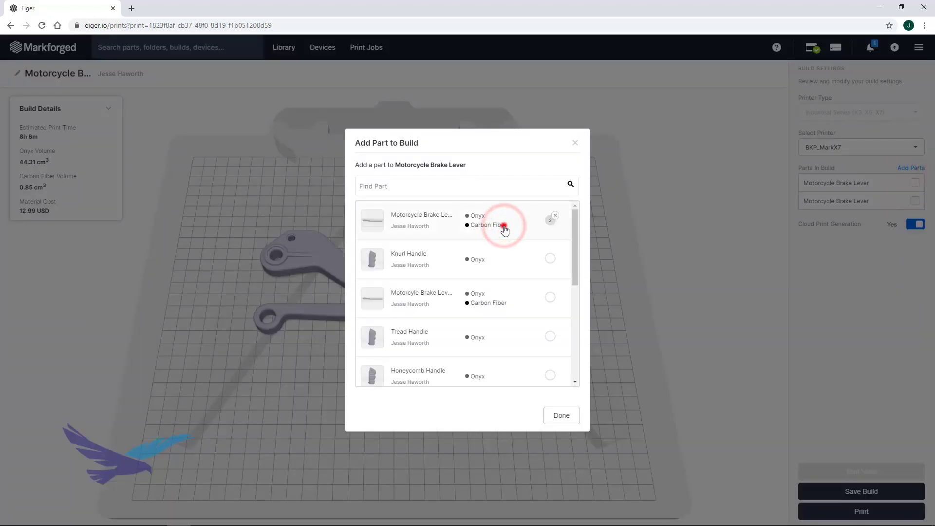
click(562, 415)
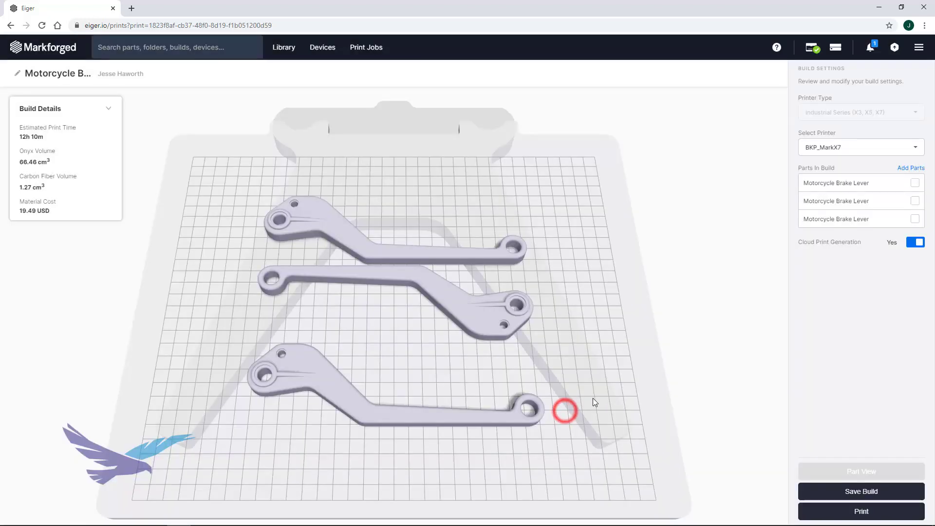
Step: Move the front and middle brake levers toward the front of the build plate to space out the three copies
drag(426, 418, 427, 436)
drag(479, 324, 480, 370)
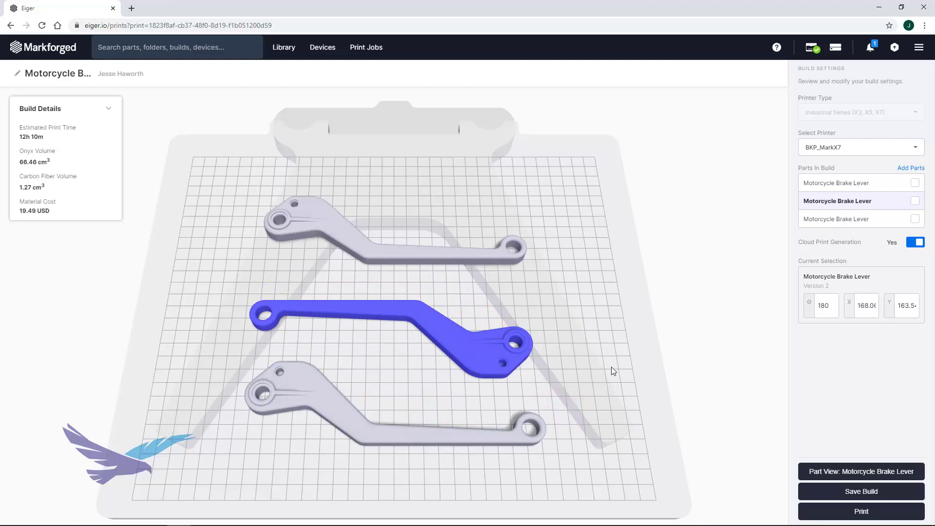
Step: Review the account settings dashboard, including its print job, printer bandwidth, material usage and parts uploaded charts
click(919, 48)
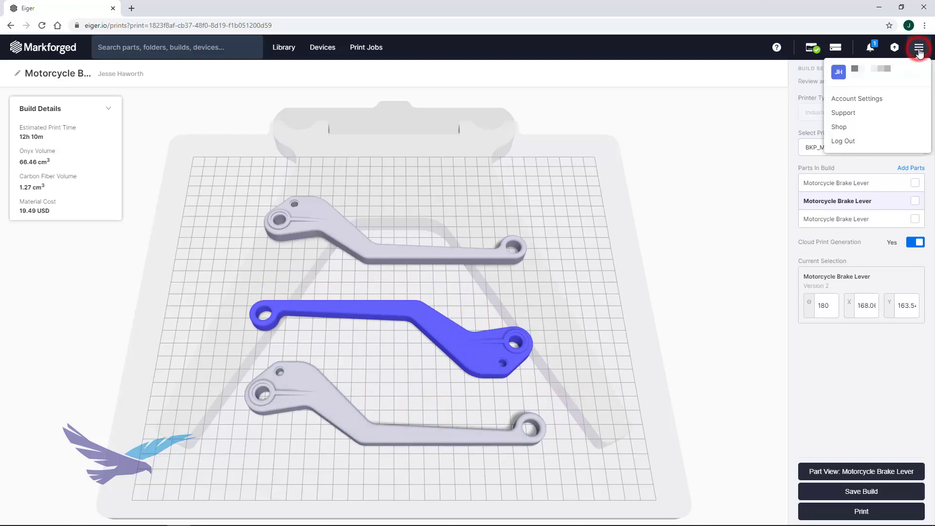
click(864, 100)
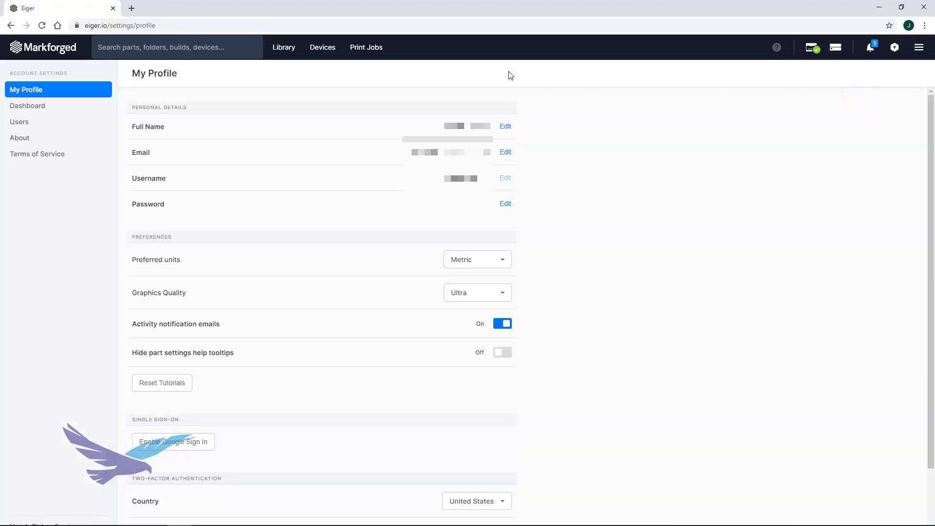
click(68, 109)
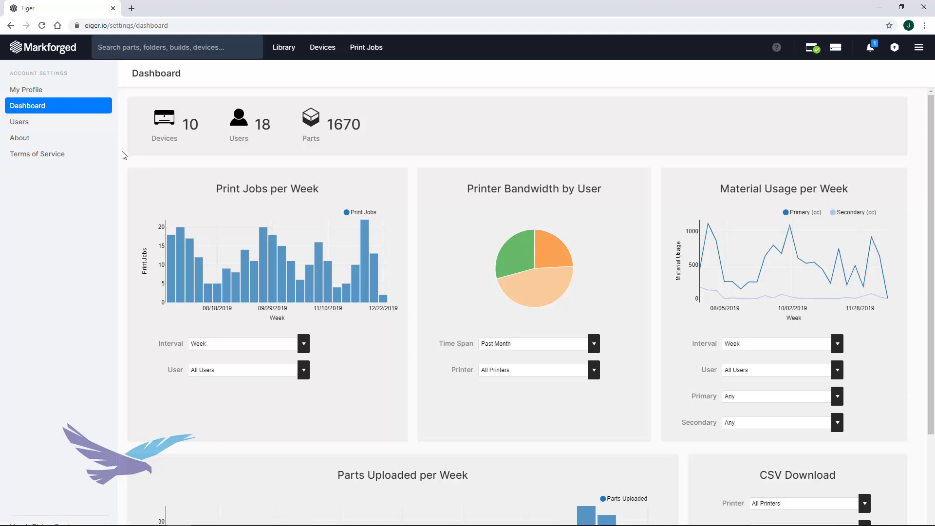
scroll(123, 155, down, 3)
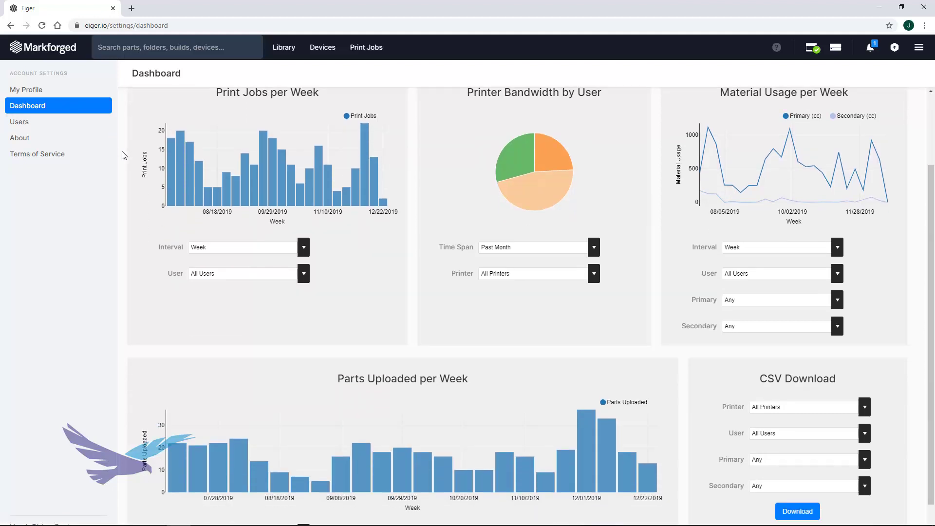